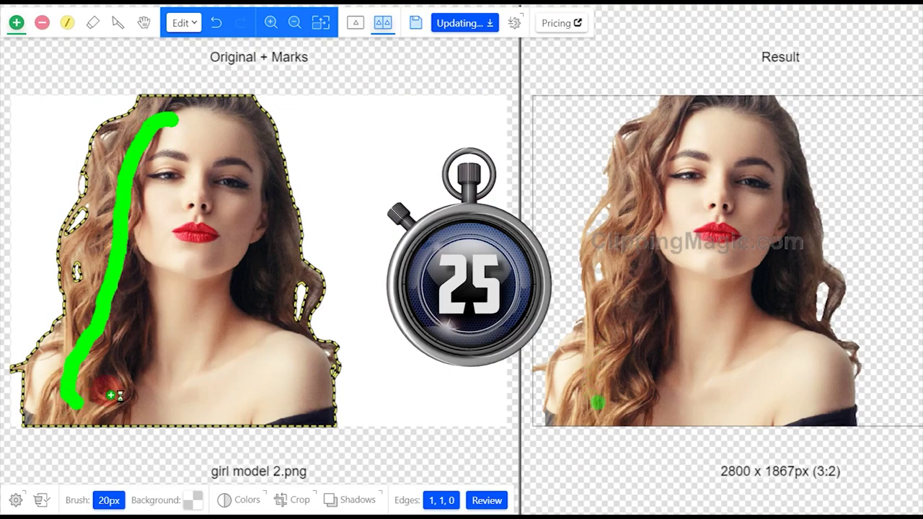
# Draw a green keep stroke down the long hair on the portrait's left side.
pyautogui.moveTo(186, 269); pyautogui.dragTo(195, 152)
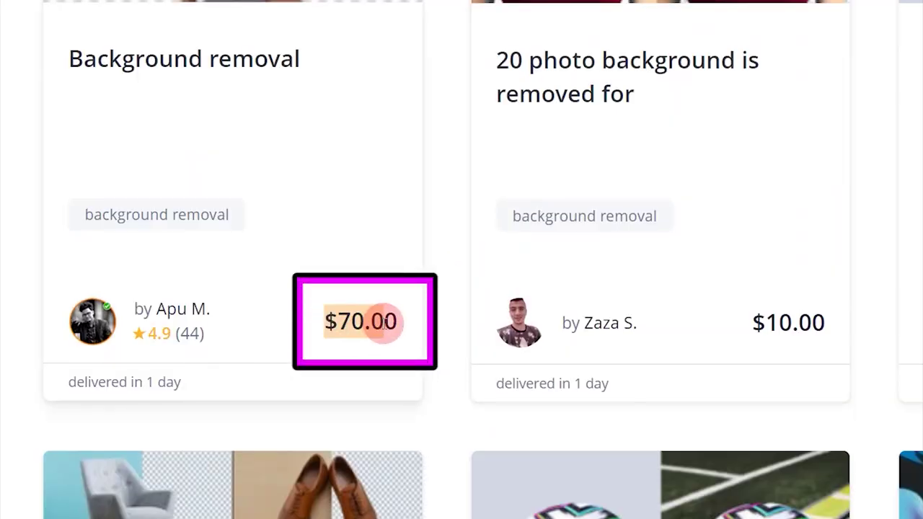
# Scroll further down through the background removal gig cards.
pyautogui.scroll(-5, 836, 335)
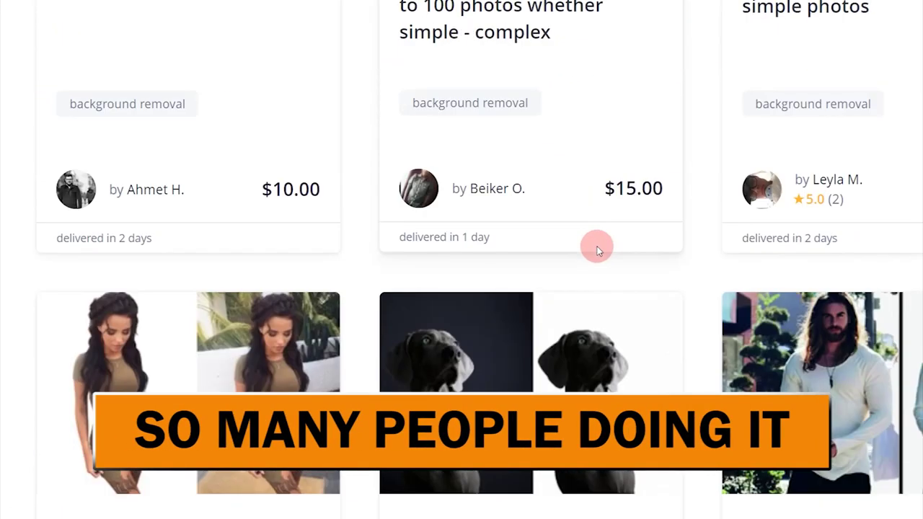
pyautogui.scroll(-3, 597, 249)
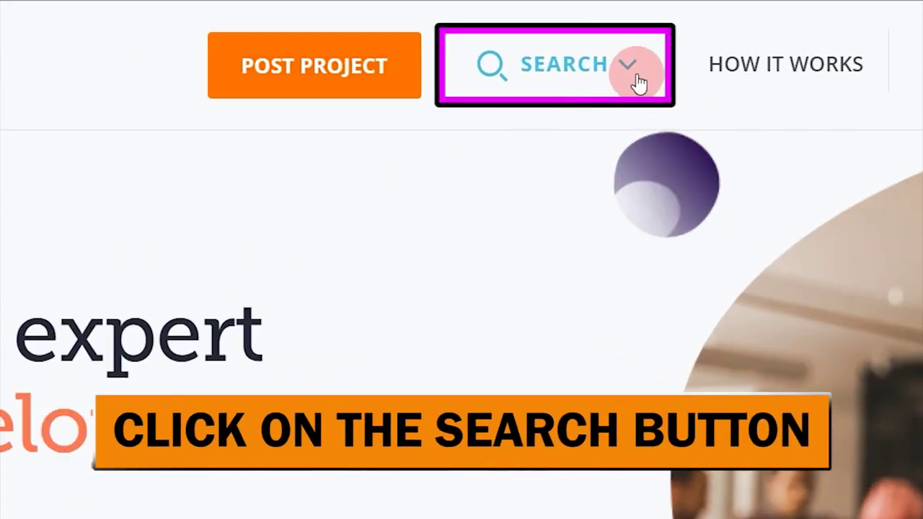
# Search PeoplePerHour offers for 'background removal' and browse the resulting seller listings.
pyautogui.click(624, 38)
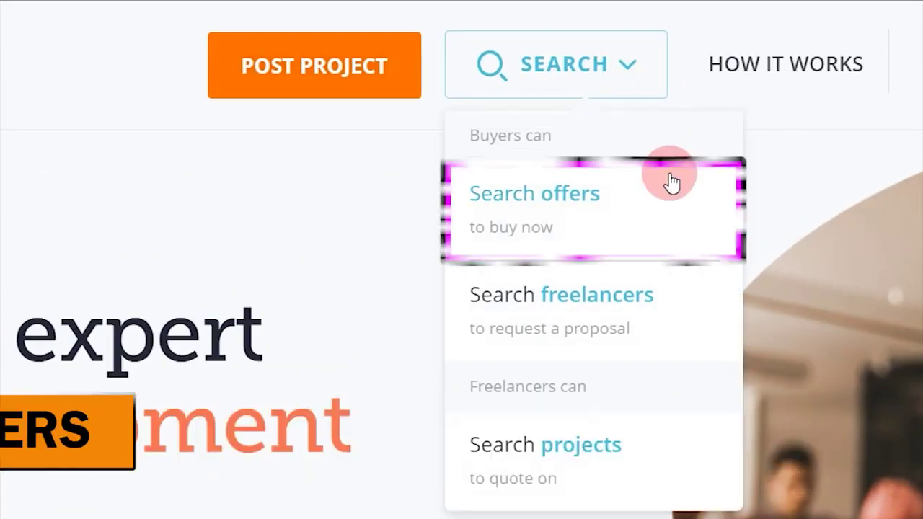
pyautogui.click(607, 218)
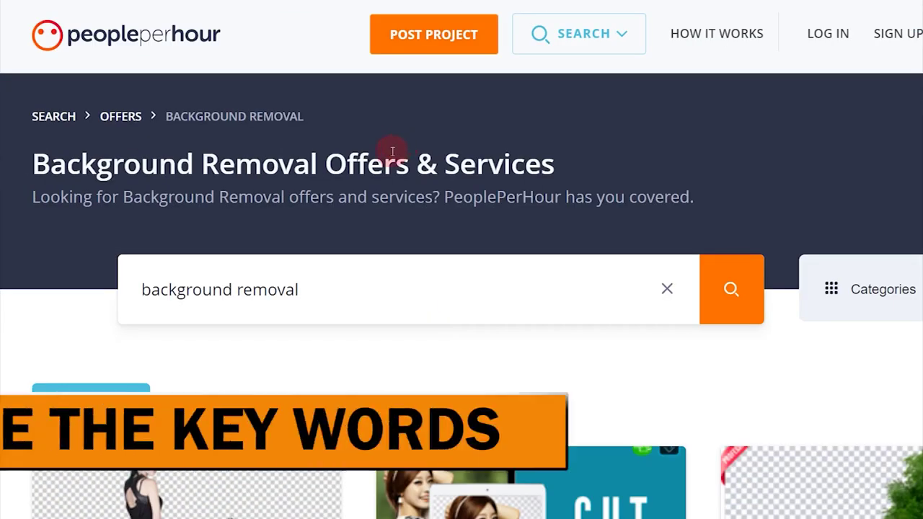
pyautogui.scroll(-1, 389, 149)
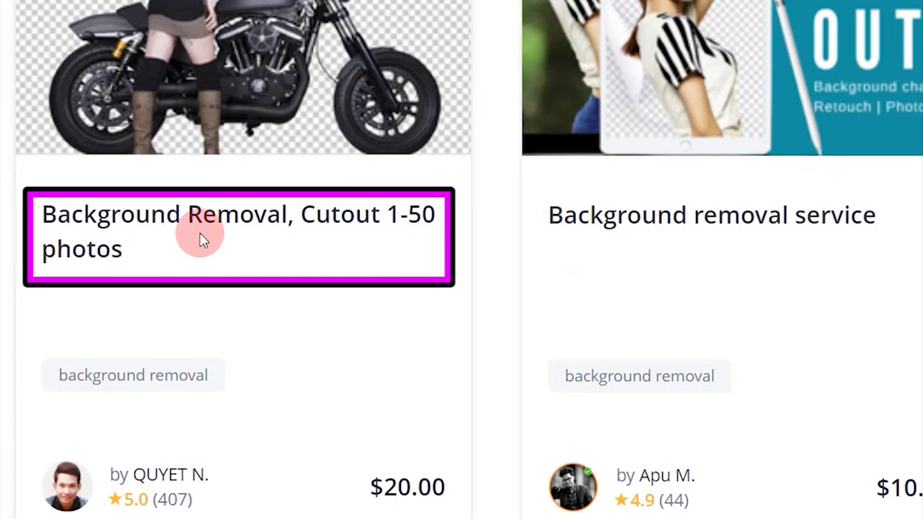
pyautogui.scroll(-3, 201, 241)
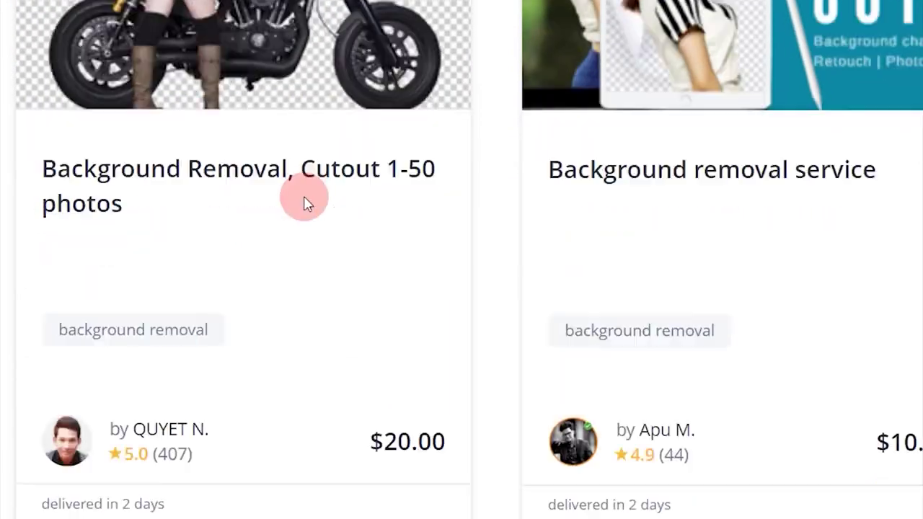
pyautogui.moveTo(122, 178)
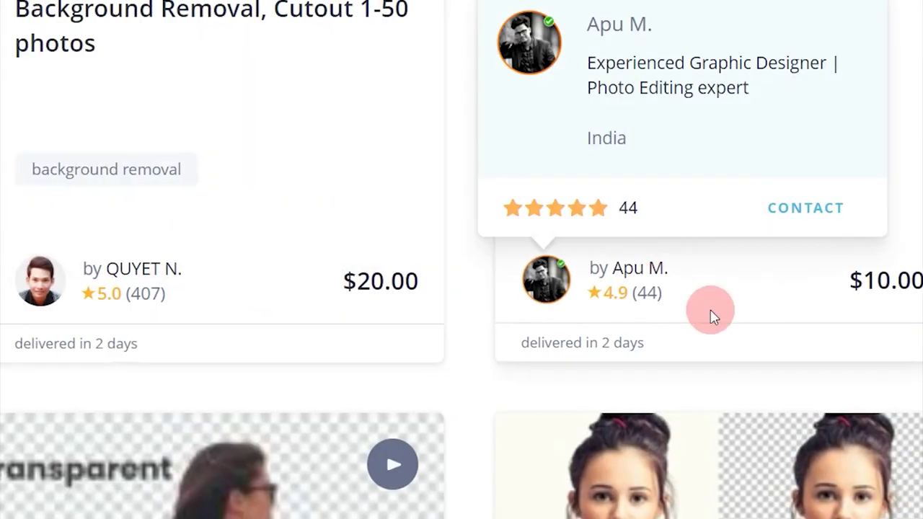
pyautogui.moveTo(566, 311)
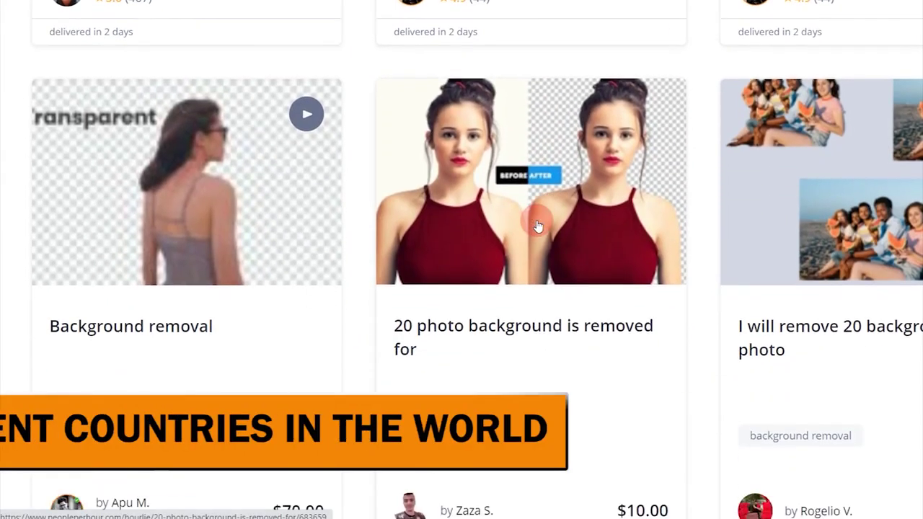
pyautogui.scroll(-2, 537, 226)
pyautogui.scroll(-6, 538, 224)
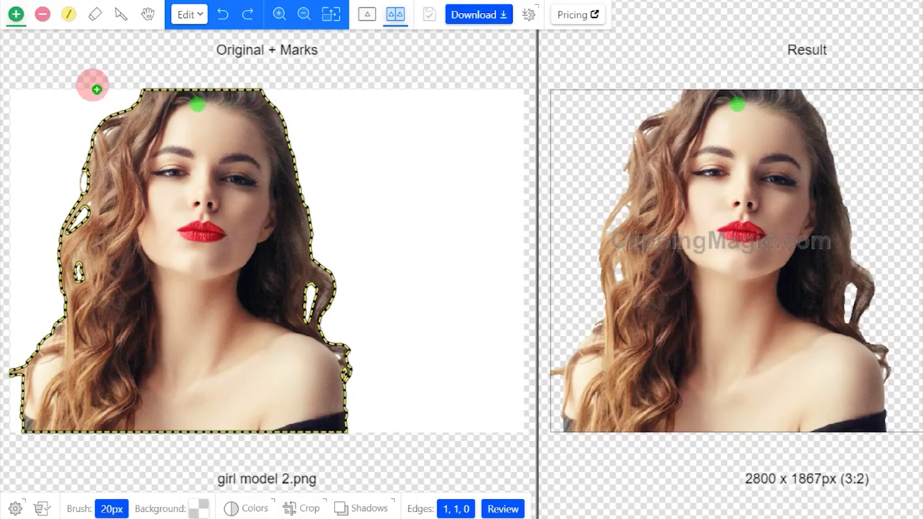
# Add green keep marks near the top of the portrait's head and hair.
pyautogui.click(15, 297)
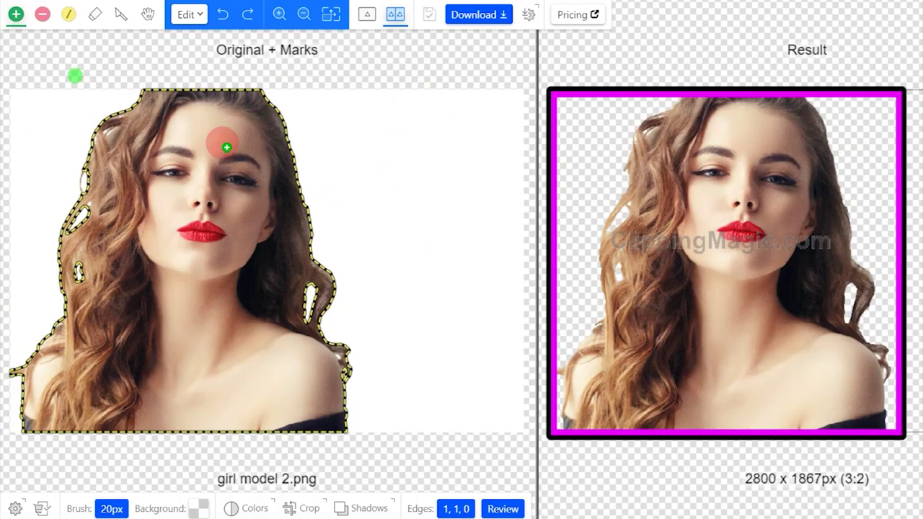
pyautogui.click(247, 121)
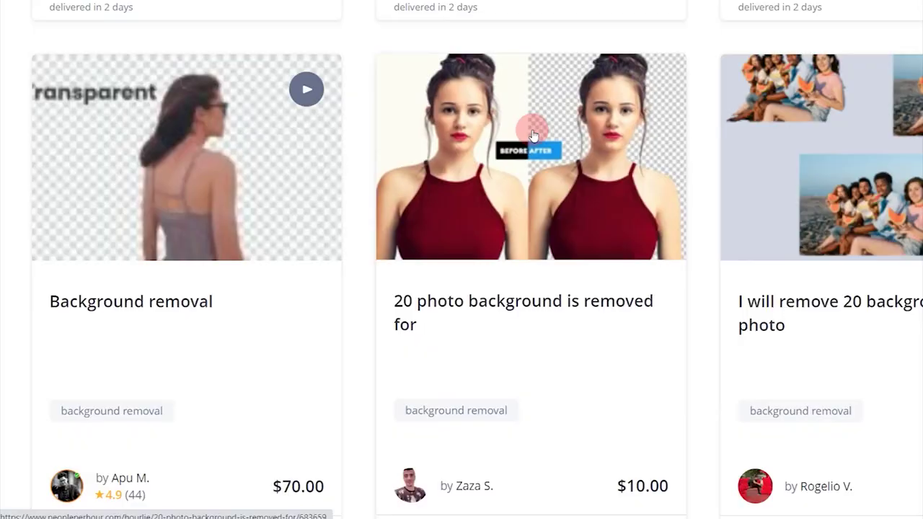
pyautogui.scroll(2, 229, 286)
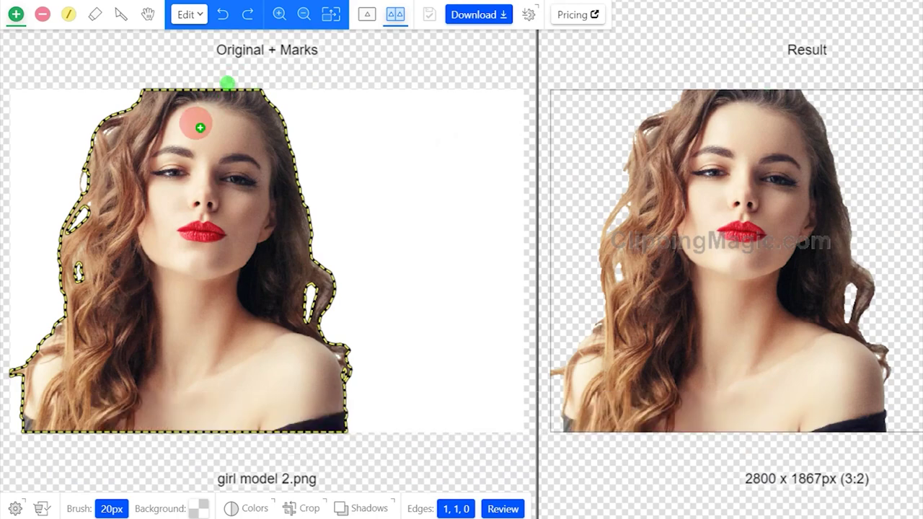
# Place a green keep mark on the portrait's forehead.
pyautogui.click(189, 132)
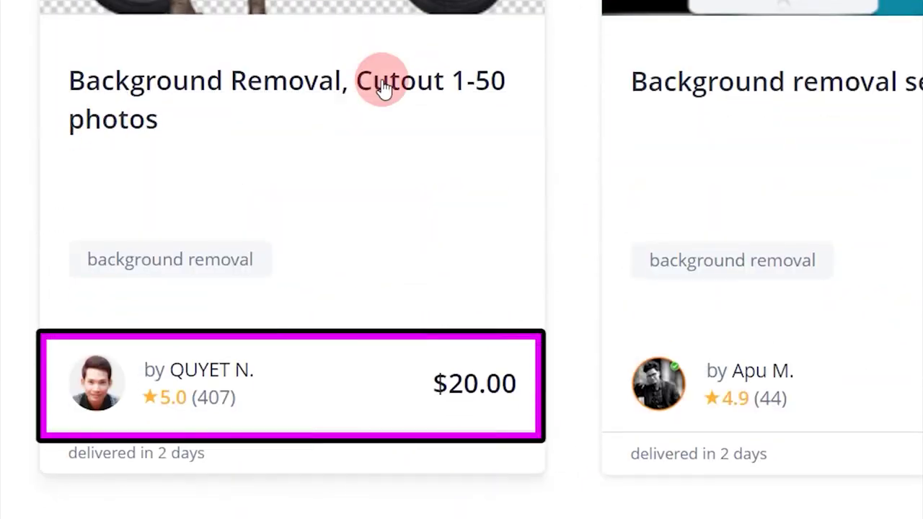
# Highlight 'Background Removal' in the $20 cutout gig's title.
pyautogui.moveTo(152, 408)
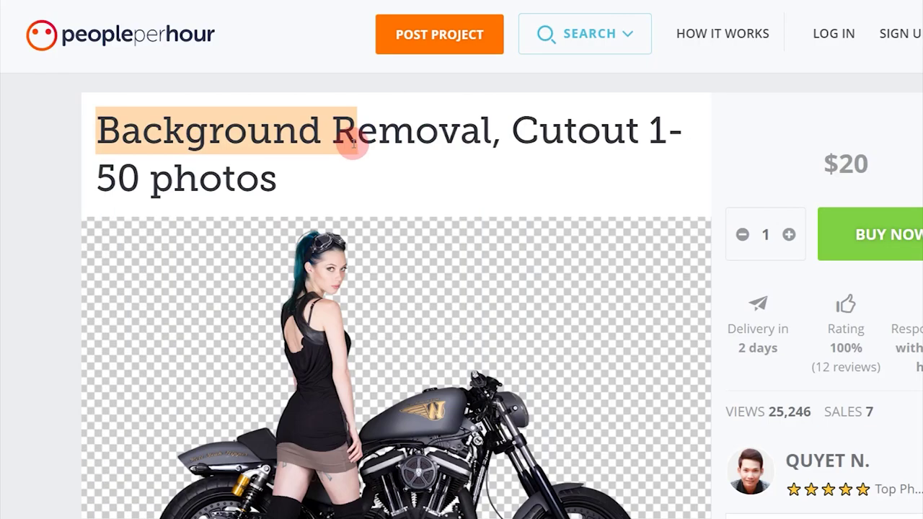
pyautogui.moveTo(353, 144); pyautogui.dragTo(380, 143)
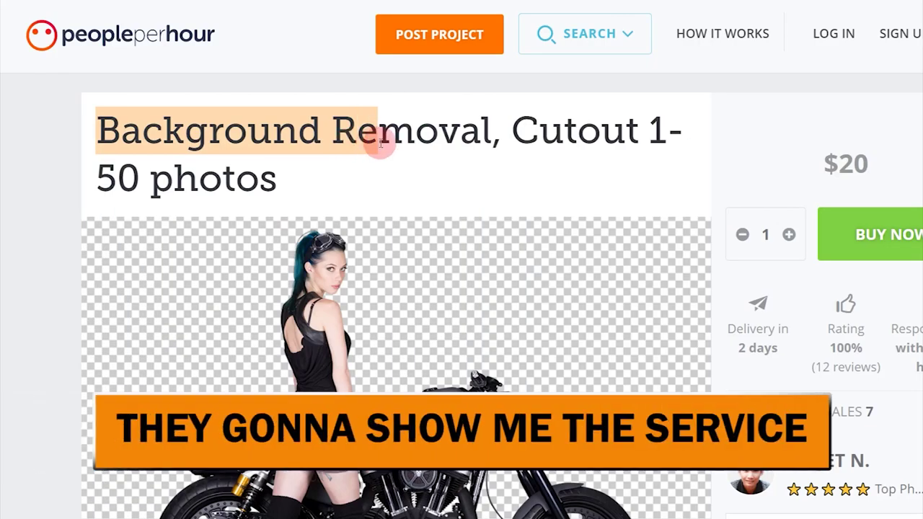
pyautogui.moveTo(446, 141); pyautogui.dragTo(459, 140)
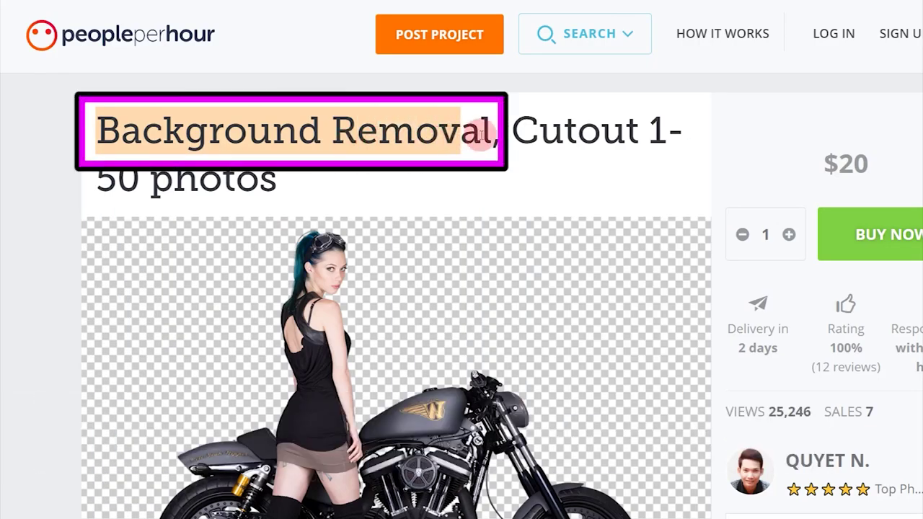
# Highlight the Reviews (12) heading and scroll through the customer reviews.
pyautogui.scroll(-2, 426, 210)
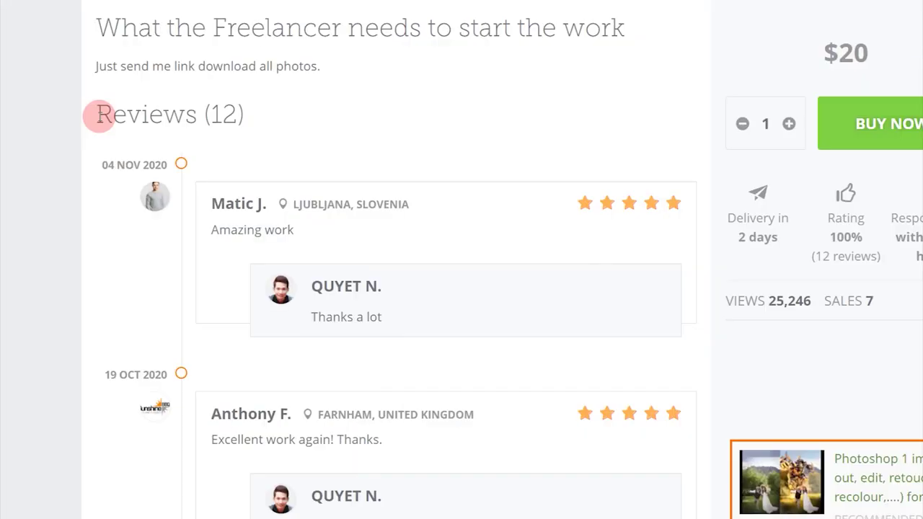
pyautogui.moveTo(97, 113); pyautogui.dragTo(189, 130)
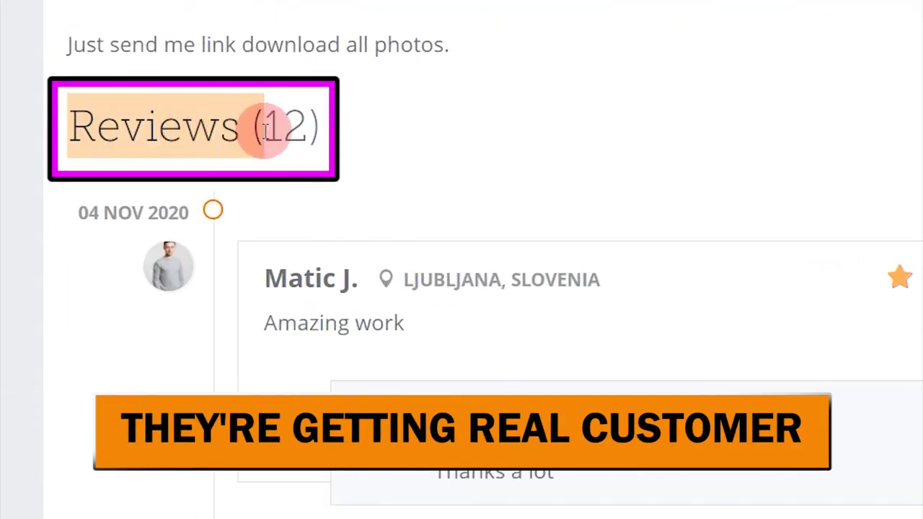
pyautogui.moveTo(265, 130); pyautogui.dragTo(317, 133)
pyautogui.scroll(-2, 317, 144)
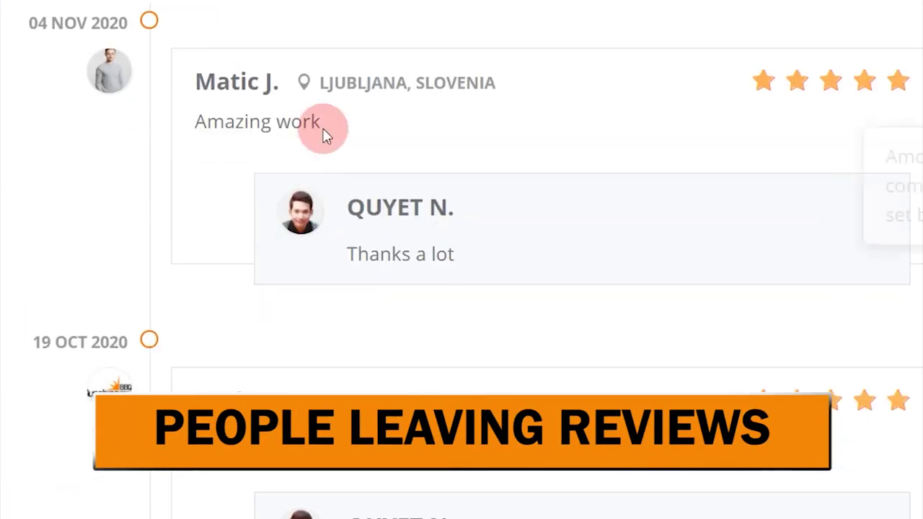
pyautogui.scroll(-3, 499, 249)
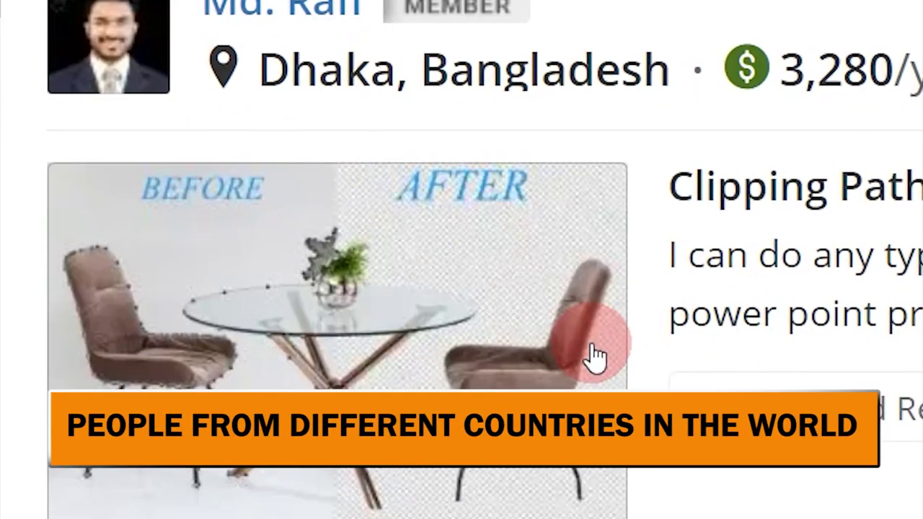
# Scroll through Guru's 8,047 Background Removal freelancer results.
pyautogui.scroll(2, 594, 357)
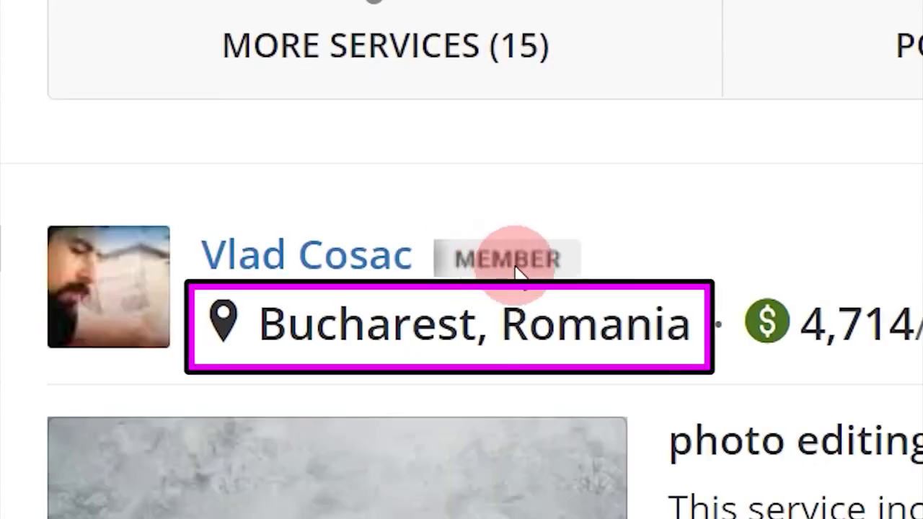
pyautogui.scroll(-5, 274, 289)
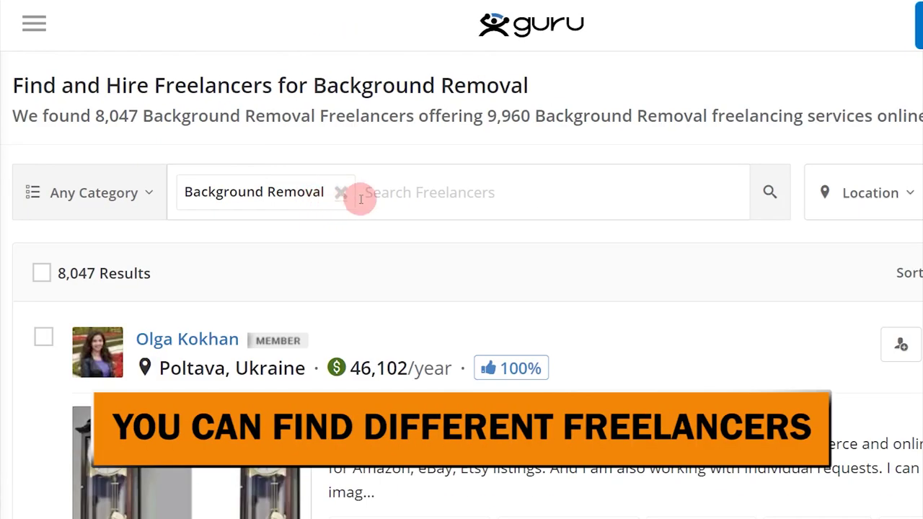
pyautogui.scroll(-3, 360, 199)
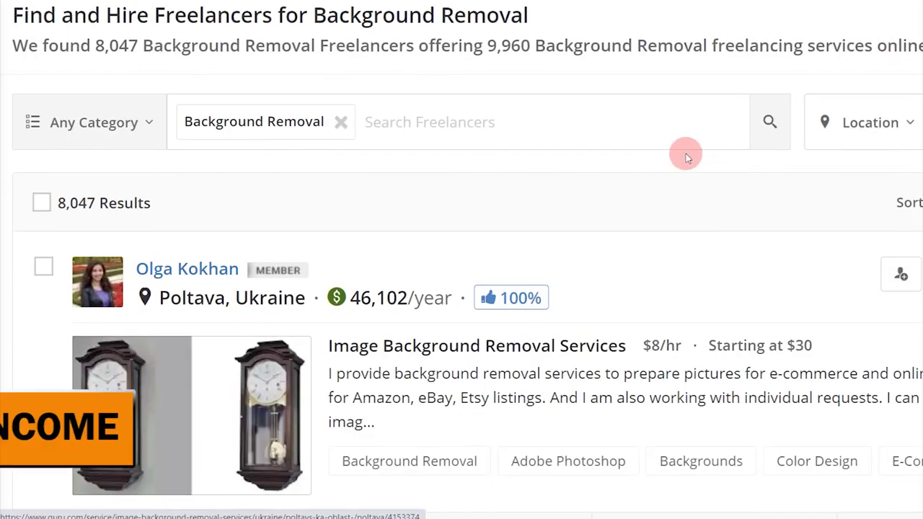
pyautogui.scroll(1, 585, 101)
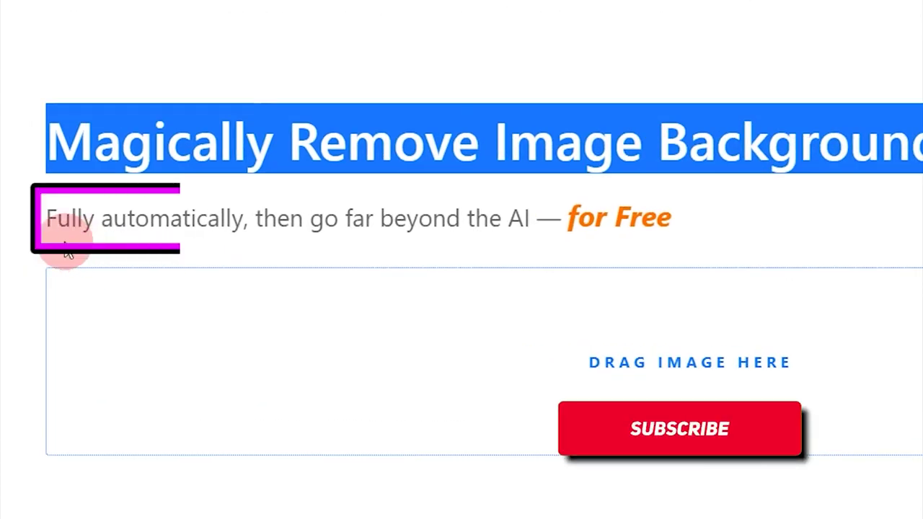
# Select text on the Clipping Magic homepage near the Upload Image area.
pyautogui.moveTo(32, 224); pyautogui.dragTo(52, 226)
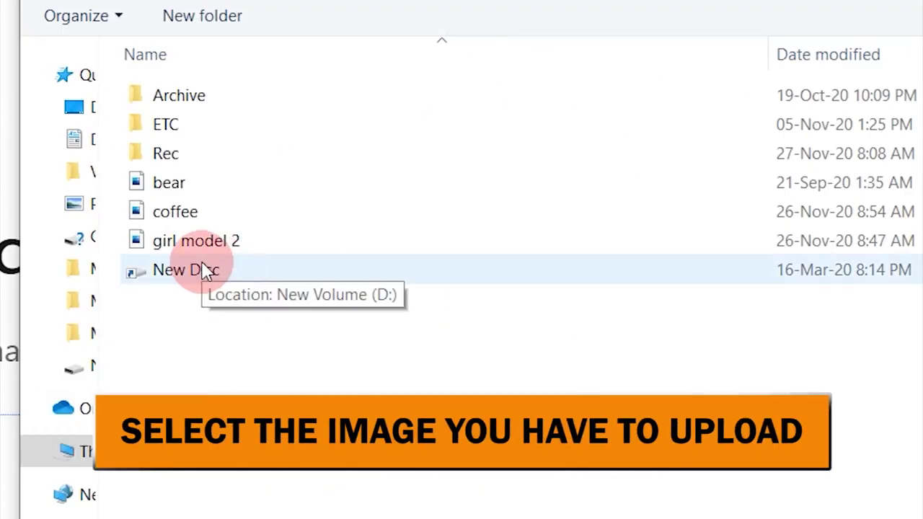
# Pick the 'girl model 2' image in the Open dialog for upload.
pyautogui.click(176, 241)
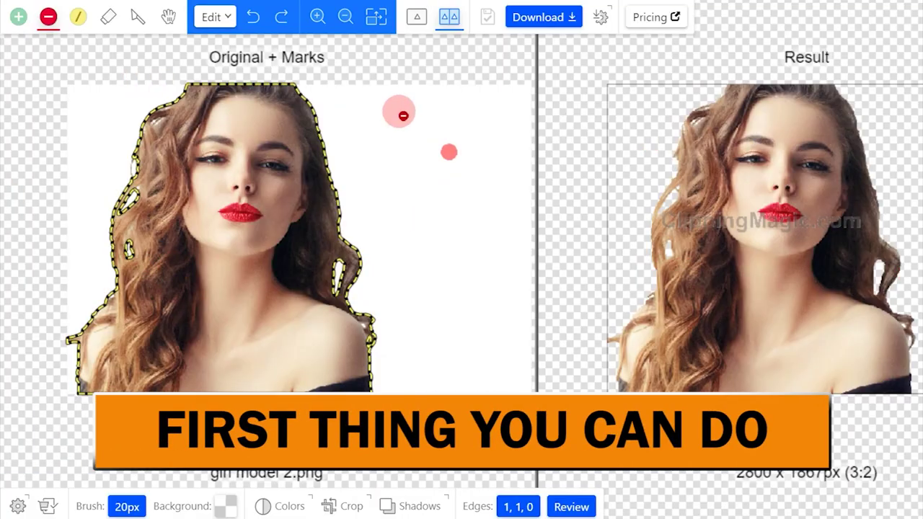
# Paint green keep strokes across the woman's face, hair, right side and shoulder.
pyautogui.click(18, 16)
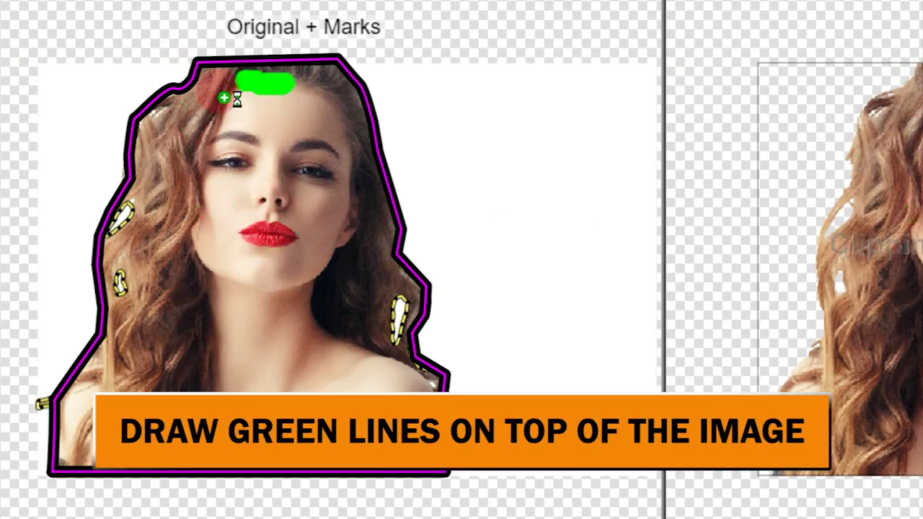
pyautogui.moveTo(115, 379)
pyautogui.mouseDown()
pyautogui.moveTo(196, 253)
pyautogui.moveTo(247, 107)
pyautogui.moveTo(212, 449)
pyautogui.mouseUp()
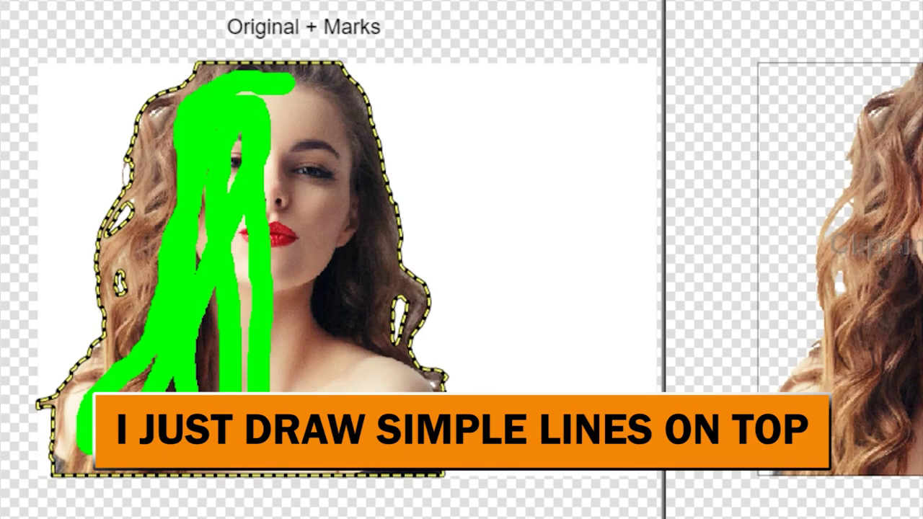
pyautogui.moveTo(274, 389)
pyautogui.mouseDown()
pyautogui.moveTo(253, 134)
pyautogui.moveTo(279, 377)
pyautogui.moveTo(319, 168)
pyautogui.mouseUp()
pyautogui.moveTo(330, 363)
pyautogui.mouseDown()
pyautogui.moveTo(298, 128)
pyautogui.moveTo(342, 163)
pyautogui.mouseUp()
pyautogui.moveTo(360, 301)
pyautogui.mouseDown()
pyautogui.moveTo(358, 377)
pyautogui.moveTo(382, 374)
pyautogui.mouseUp()
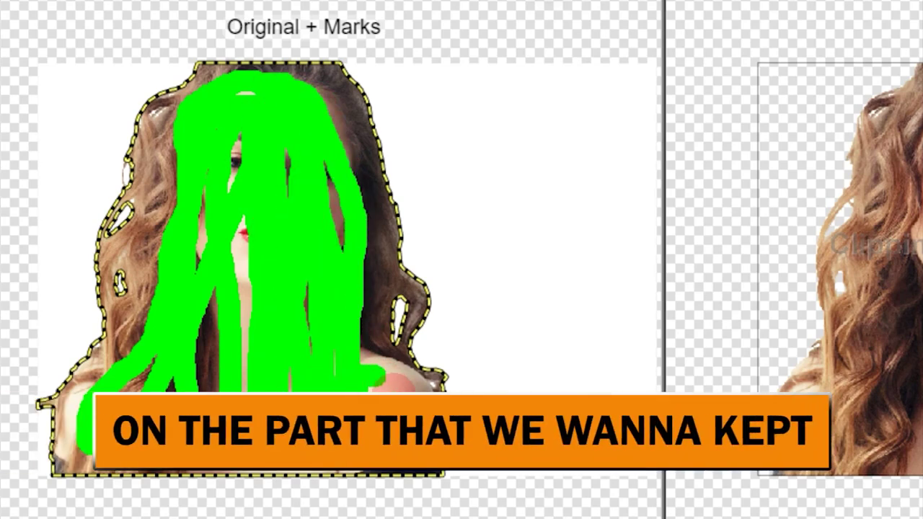
pyautogui.moveTo(211, 476); pyautogui.dragTo(322, 406)
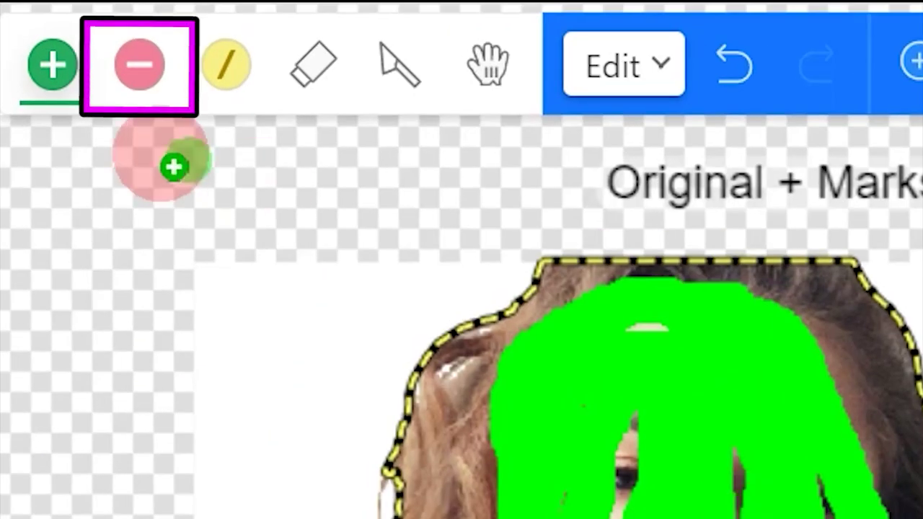
# Paint red remove strokes over the portrait's left, top-right, right-edge and middle white background.
pyautogui.click(48, 16)
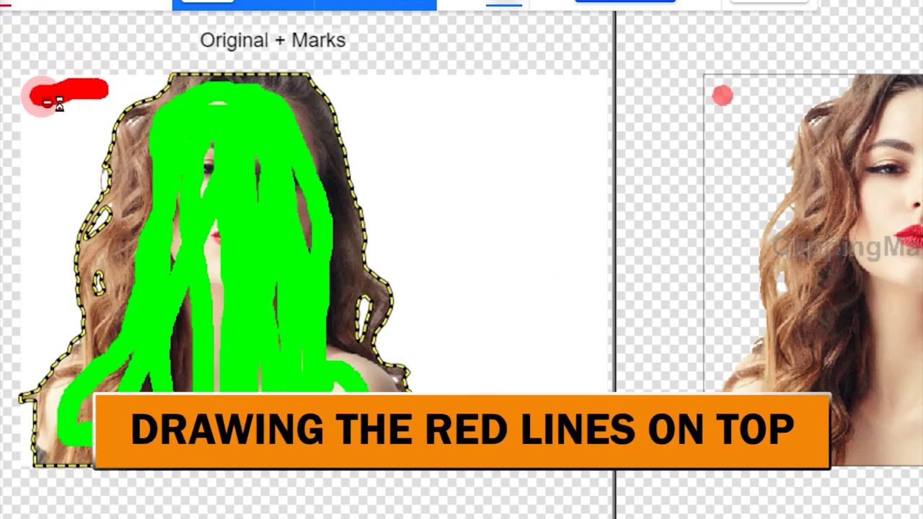
pyautogui.moveTo(38, 147)
pyautogui.mouseDown()
pyautogui.moveTo(29, 324)
pyautogui.moveTo(43, 288)
pyautogui.mouseUp()
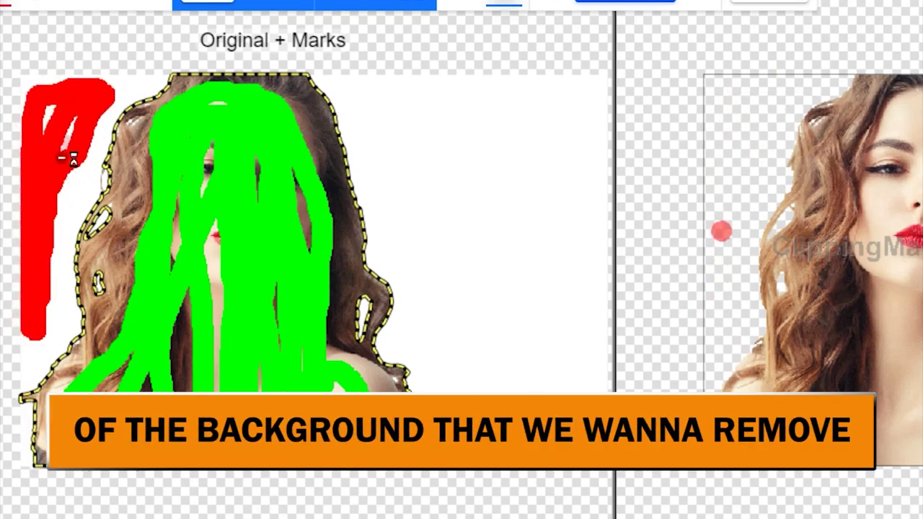
pyautogui.moveTo(358, 91); pyautogui.dragTo(526, 101)
pyautogui.moveTo(585, 153)
pyautogui.mouseDown()
pyautogui.moveTo(582, 382)
pyautogui.moveTo(511, 118)
pyautogui.moveTo(370, 95)
pyautogui.moveTo(428, 294)
pyautogui.moveTo(455, 441)
pyautogui.mouseUp()
pyautogui.moveTo(481, 359)
pyautogui.mouseDown()
pyautogui.moveTo(499, 374)
pyautogui.moveTo(521, 123)
pyautogui.moveTo(545, 381)
pyautogui.mouseUp()
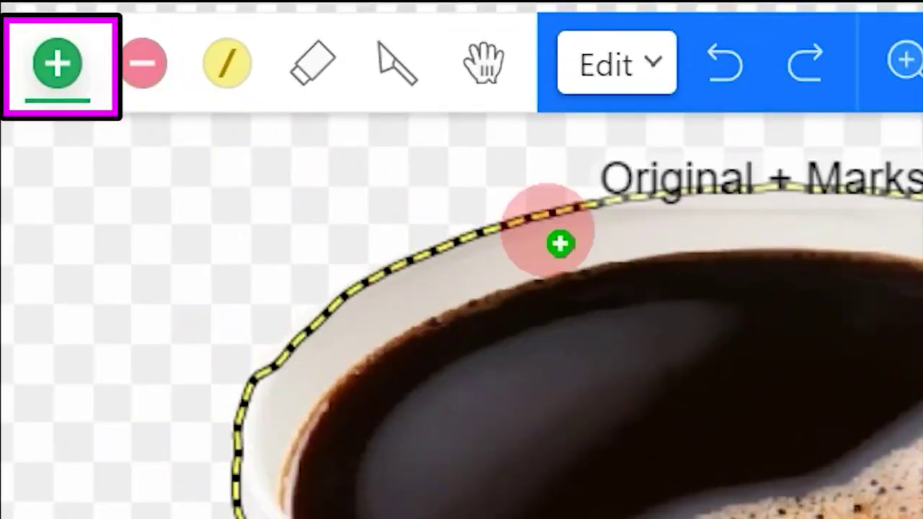
# Scribble green keep marks over the cup's inner rim, the coffee and the cup's lower left.
pyautogui.moveTo(771, 286); pyautogui.dragTo(424, 352)
pyautogui.moveTo(195, 154)
pyautogui.mouseDown()
pyautogui.moveTo(420, 124)
pyautogui.moveTo(243, 190)
pyautogui.moveTo(297, 224)
pyautogui.moveTo(249, 151)
pyautogui.moveTo(144, 154)
pyautogui.mouseUp()
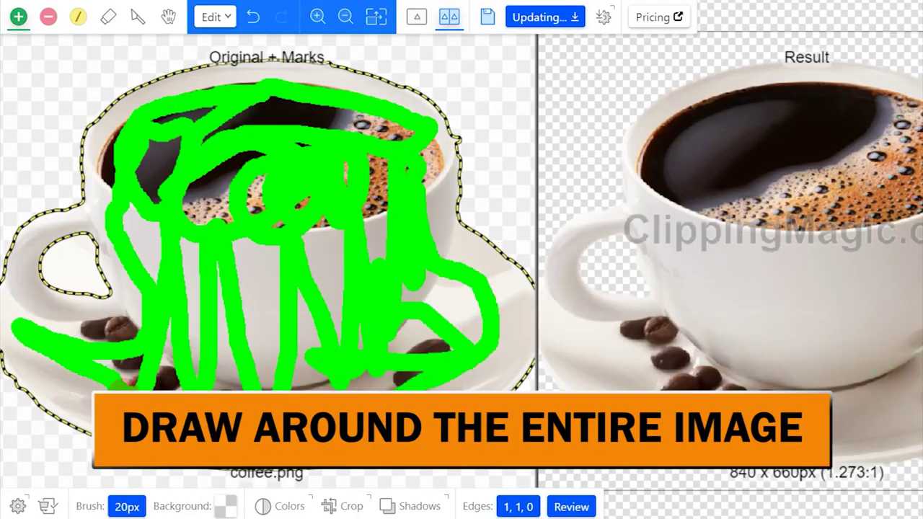
pyautogui.moveTo(44, 372); pyautogui.dragTo(469, 369)
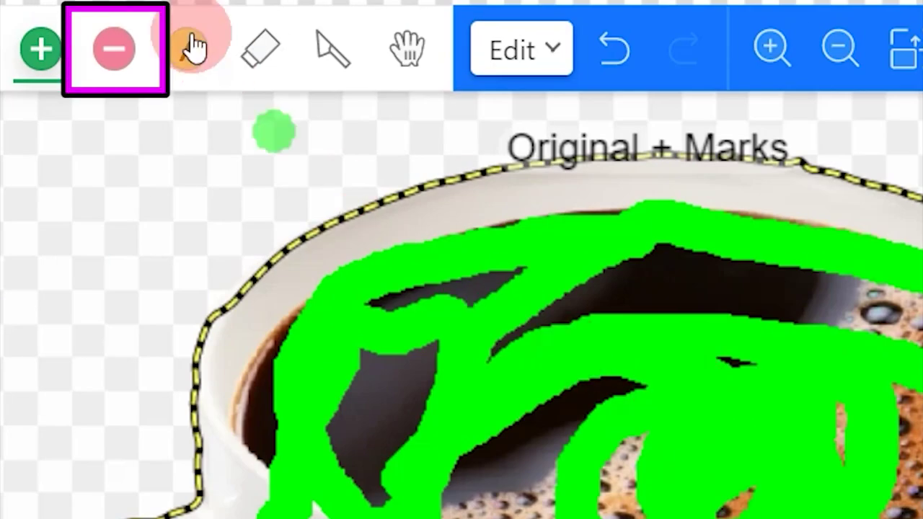
# Switch to the red remove brush and mark the top-left and top-right background.
pyautogui.click(49, 16)
pyautogui.moveTo(130, 42); pyautogui.dragTo(105, 42)
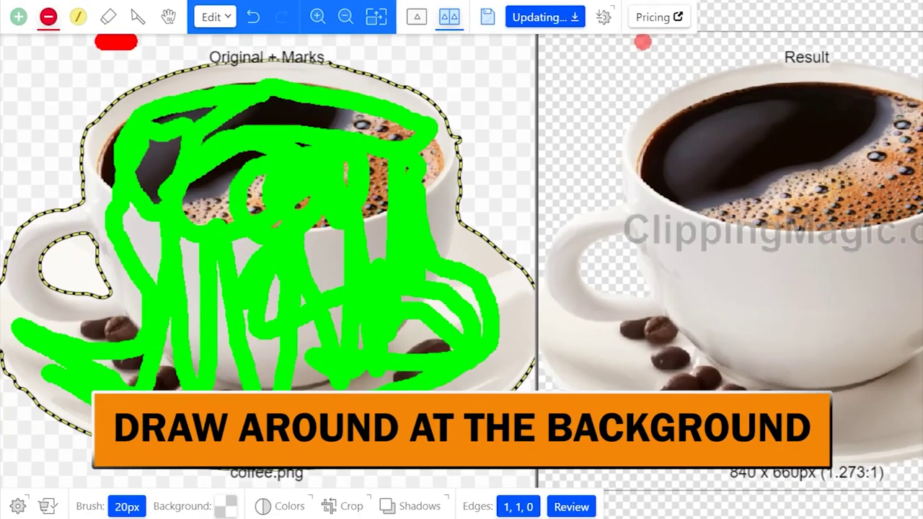
pyautogui.moveTo(7, 196); pyautogui.dragTo(54, 121)
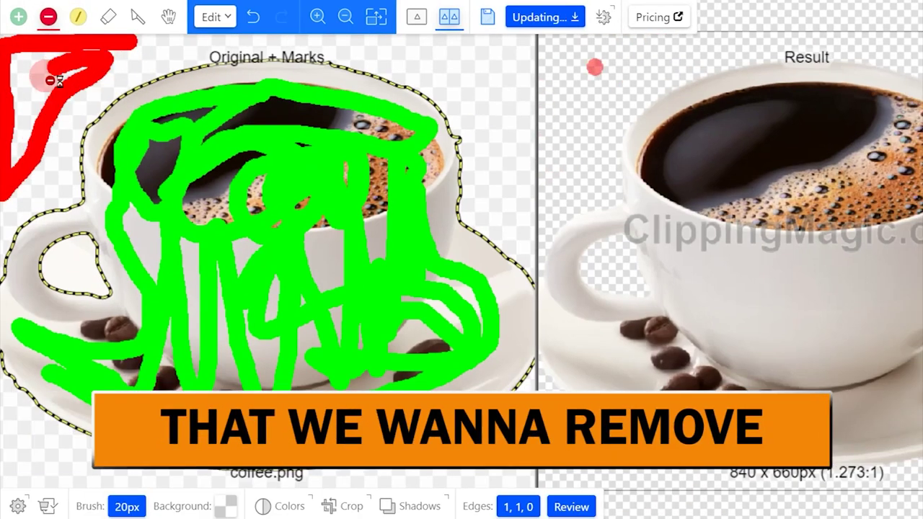
pyautogui.moveTo(369, 46); pyautogui.dragTo(519, 66)
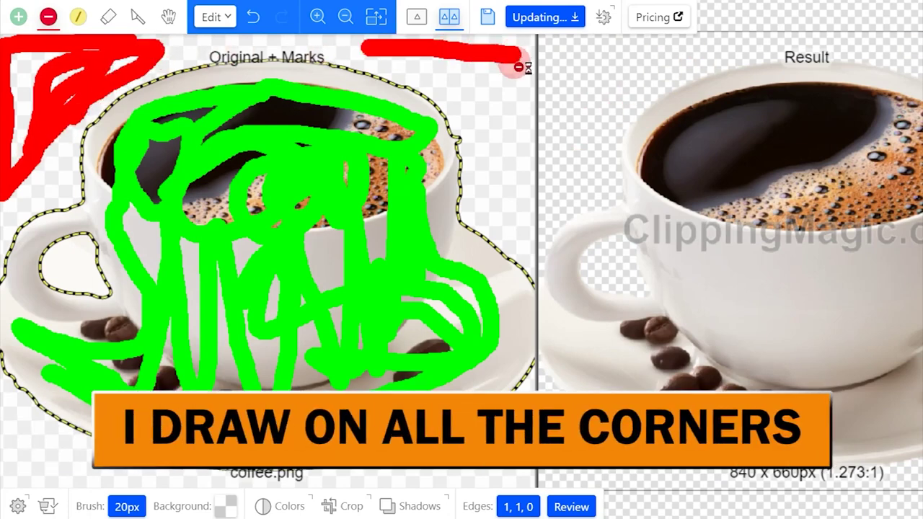
# Fill the top-right corner and both bottom corners with remove strokes.
pyautogui.moveTo(518, 175)
pyautogui.mouseDown()
pyautogui.moveTo(468, 87)
pyautogui.moveTo(508, 194)
pyautogui.mouseUp()
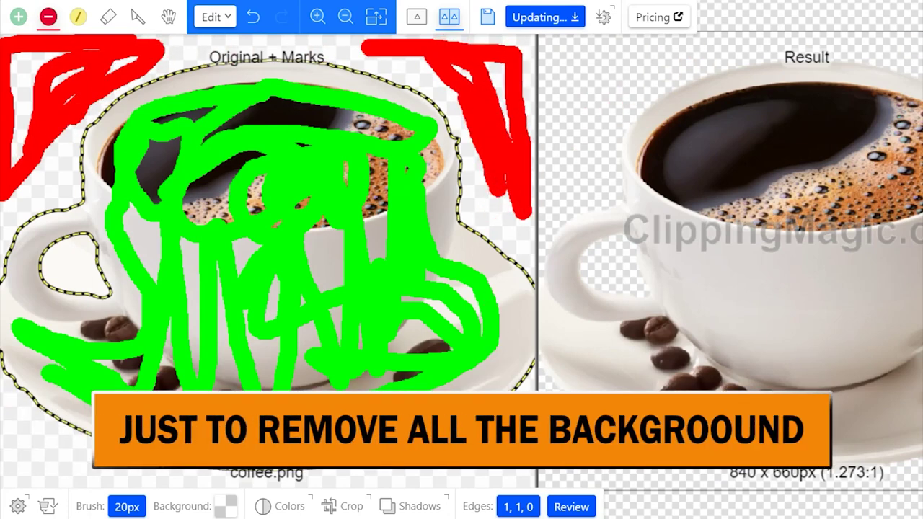
pyautogui.moveTo(450, 478); pyautogui.dragTo(404, 478)
pyautogui.moveTo(93, 478)
pyautogui.mouseDown()
pyautogui.moveTo(15, 437)
pyautogui.moveTo(87, 474)
pyautogui.mouseUp()
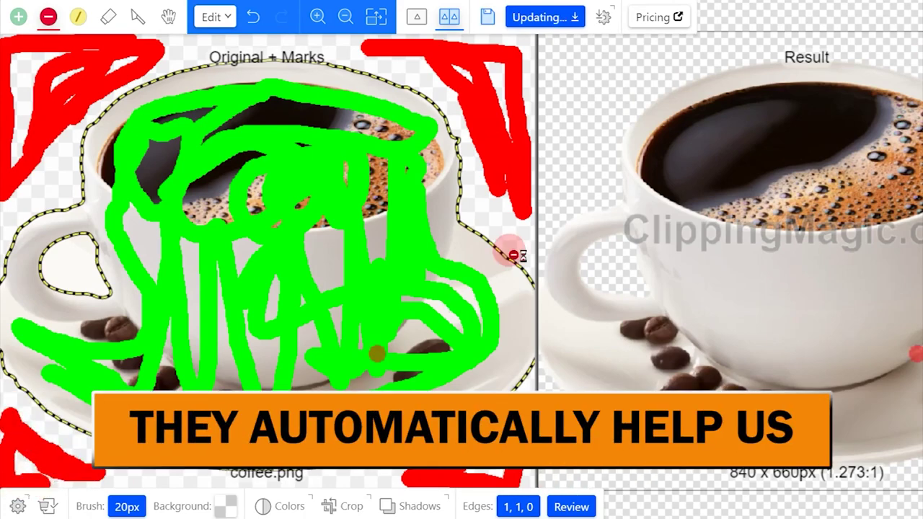